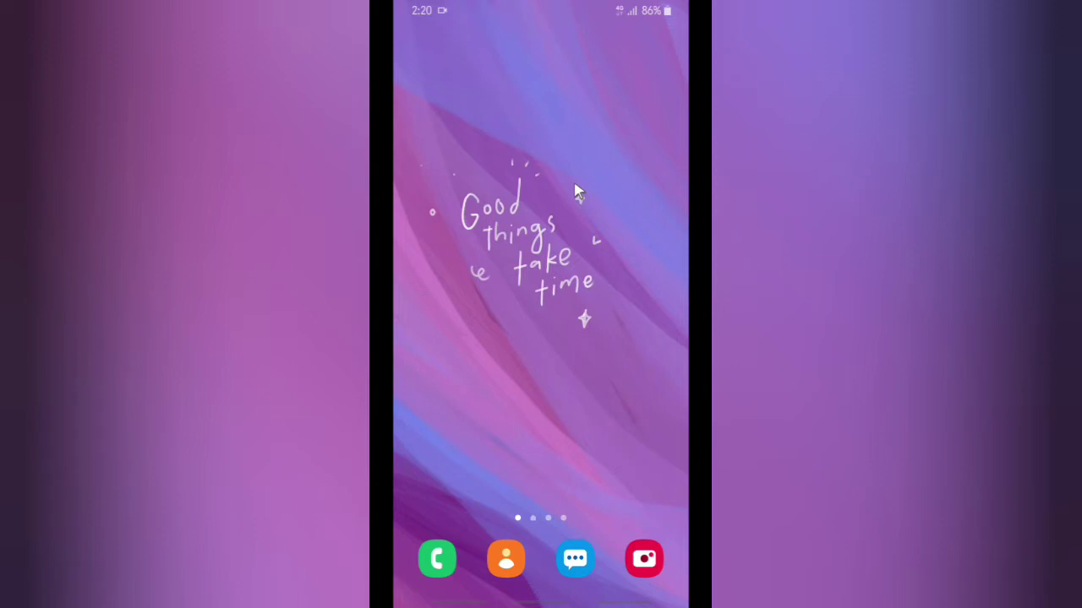
# Launch Instagram from the second page of the Android home screen.
pyautogui.scroll(-1, 576, 192)
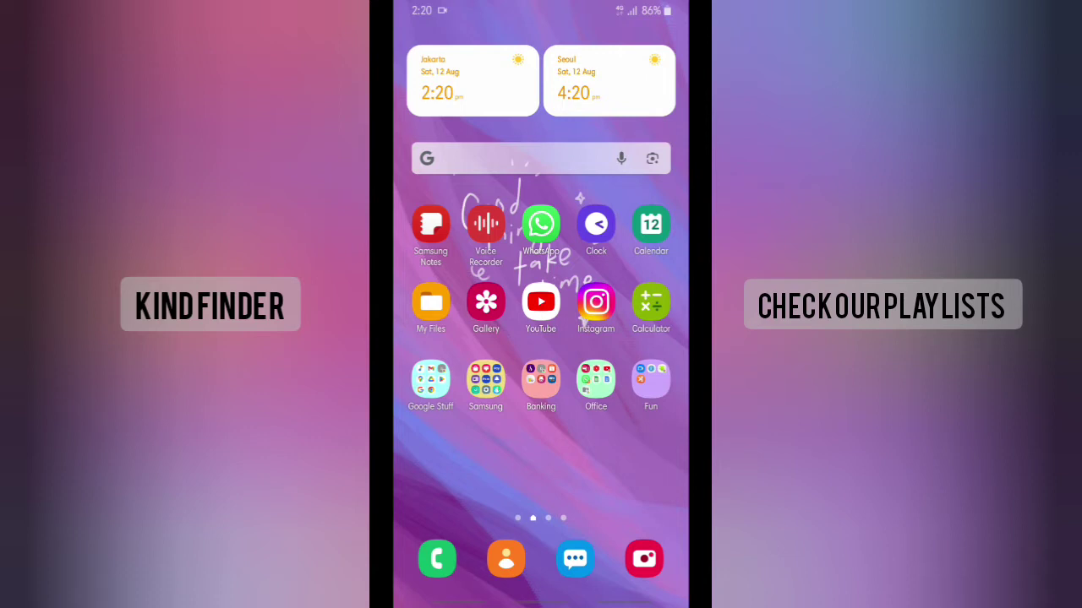
pyautogui.click(598, 314)
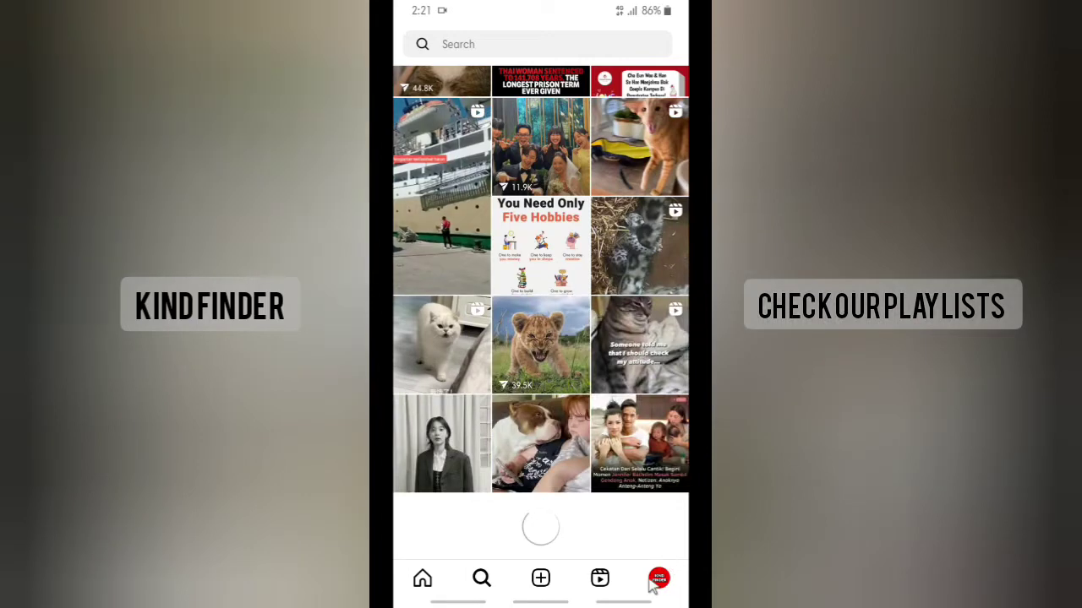
# From the profile, reach the Meta Accounts Centre through the menu's Settings and privacy.
pyautogui.click(658, 581)
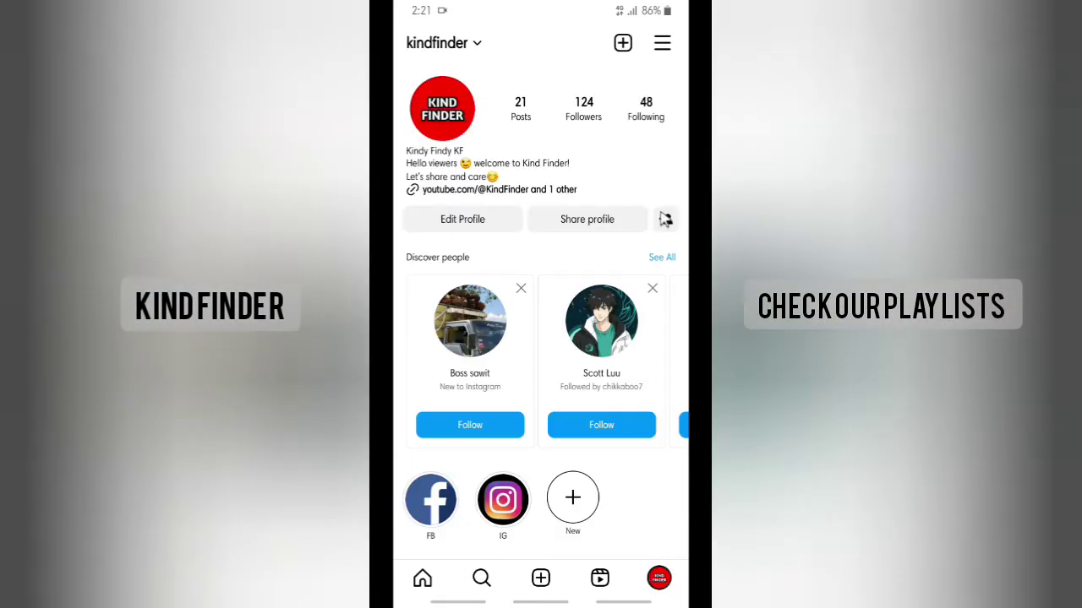
pyautogui.click(665, 218)
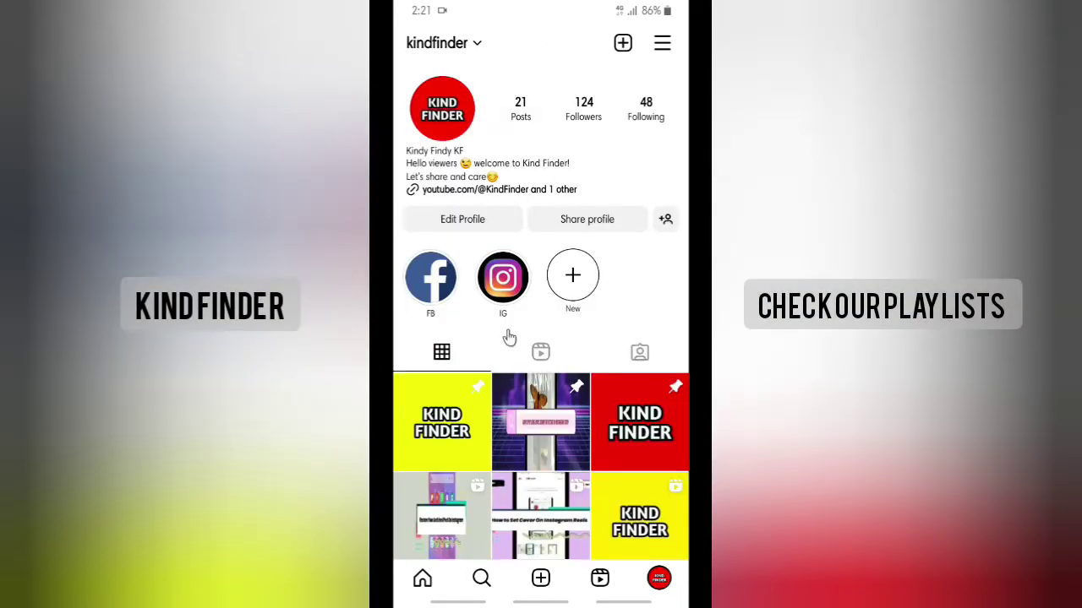
pyautogui.click(664, 47)
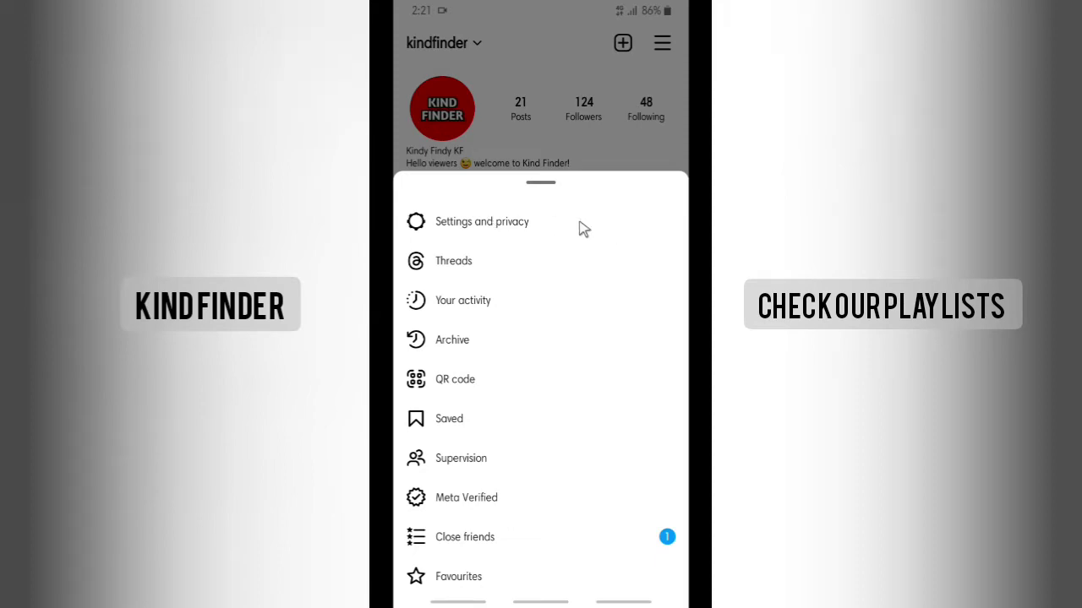
pyautogui.click(510, 223)
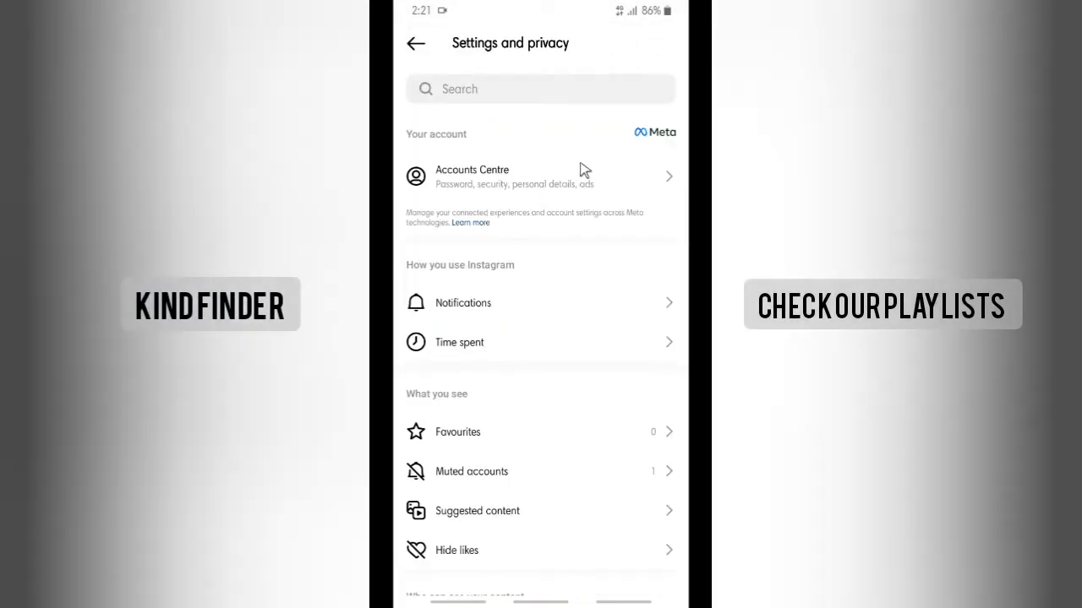
pyautogui.click(498, 185)
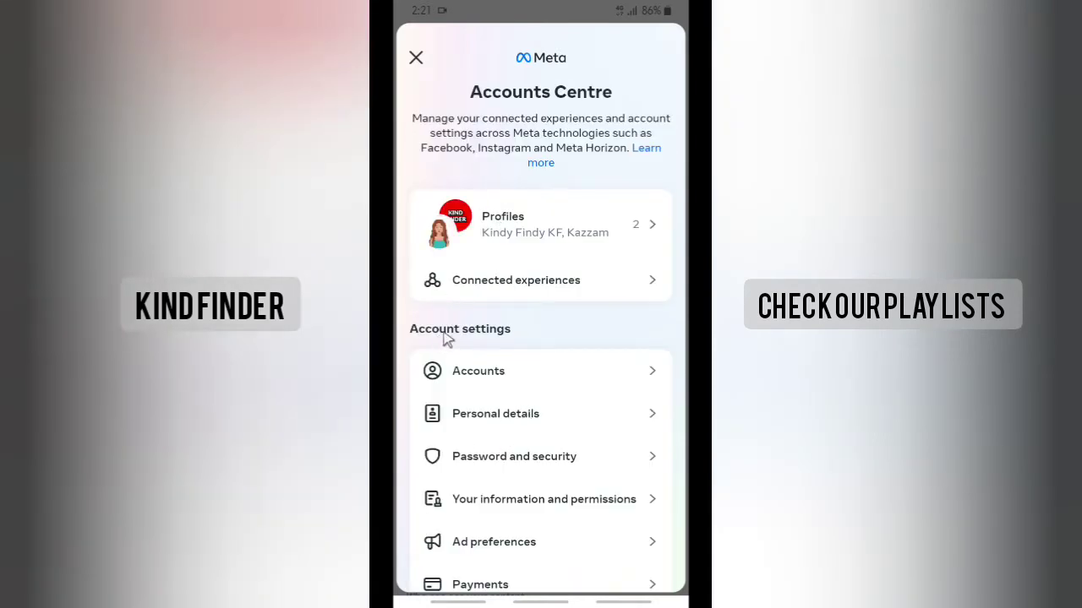
# View the Instagram account's two-factor trusted devices, which list only a Samsung SM-A715F.
pyautogui.click(492, 466)
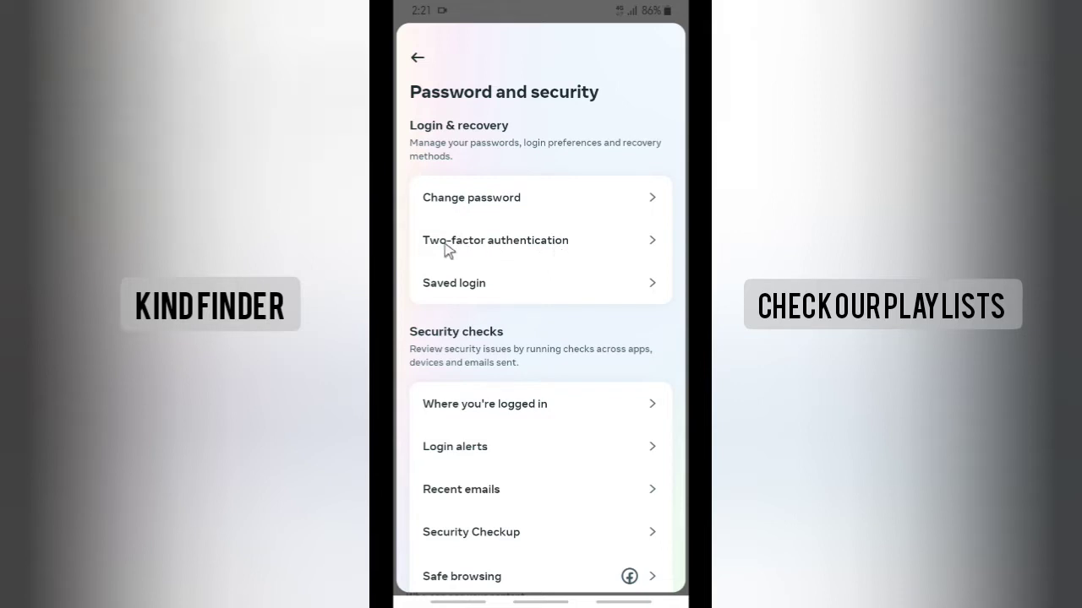
pyautogui.click(502, 242)
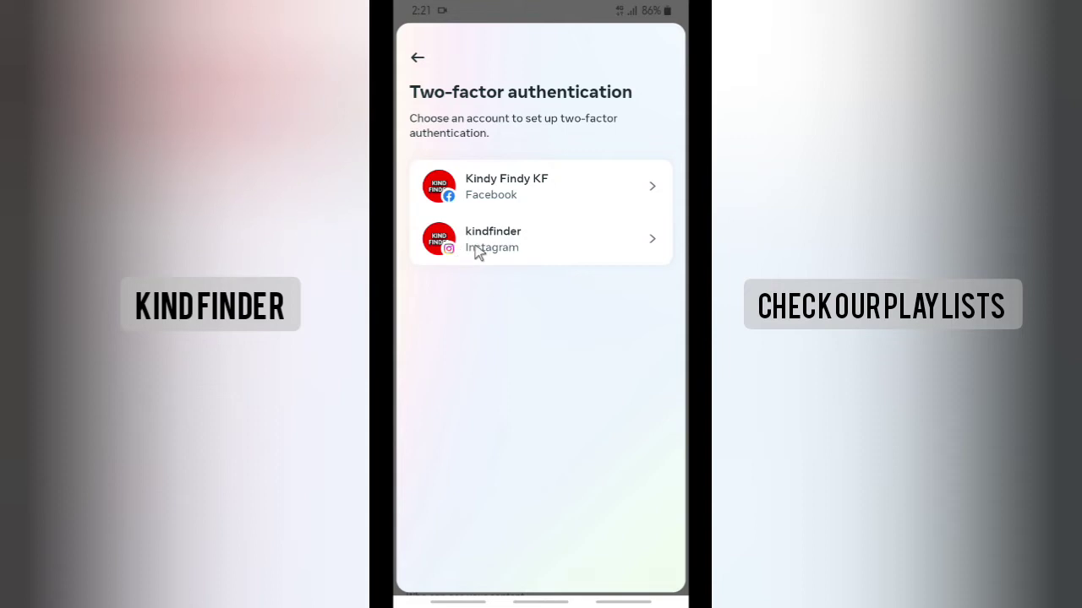
pyautogui.click(520, 244)
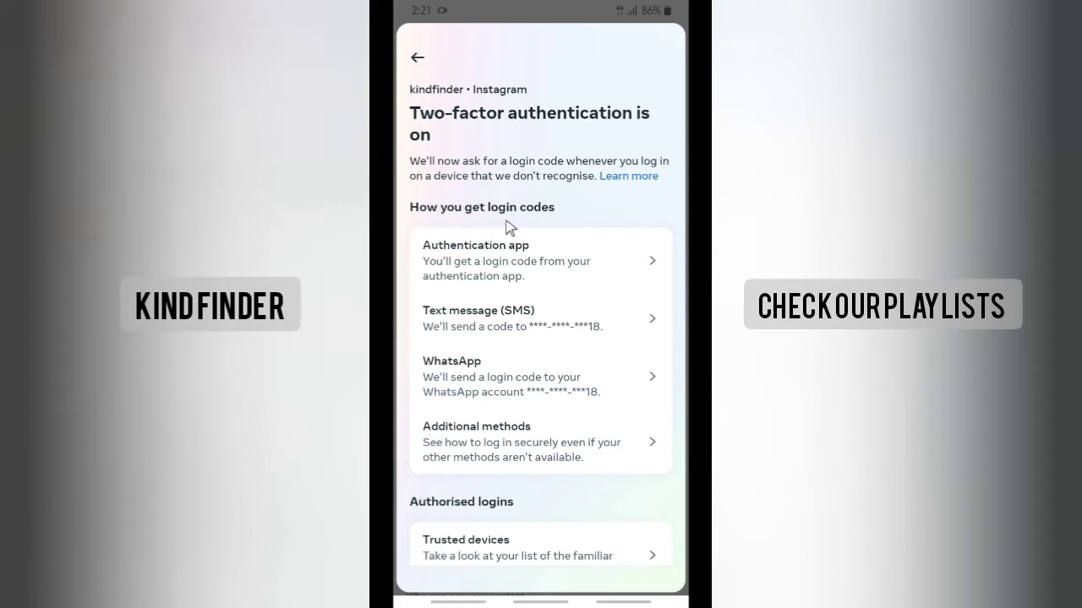
pyautogui.scroll(-1, 448, 505)
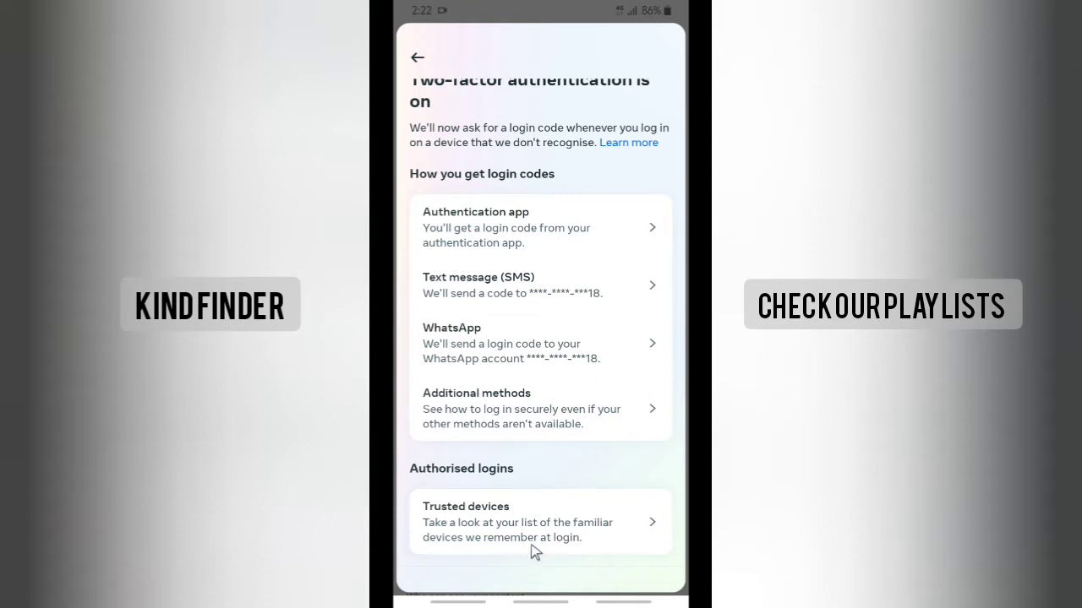
pyautogui.click(555, 531)
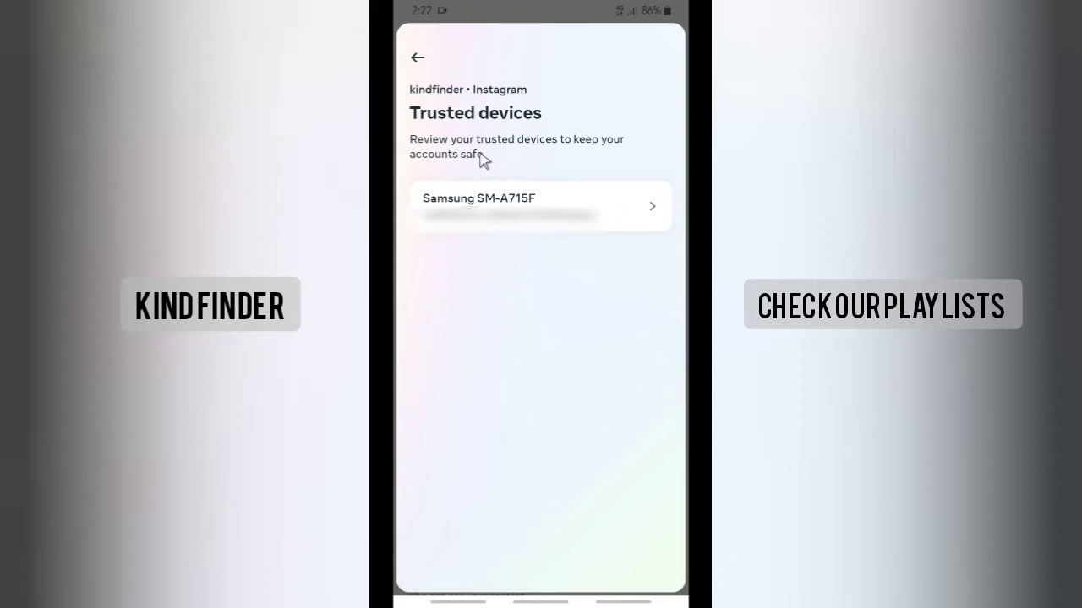
# Back out of the two-factor and Accounts Centre screens to the profile page.
pyautogui.click(415, 59)
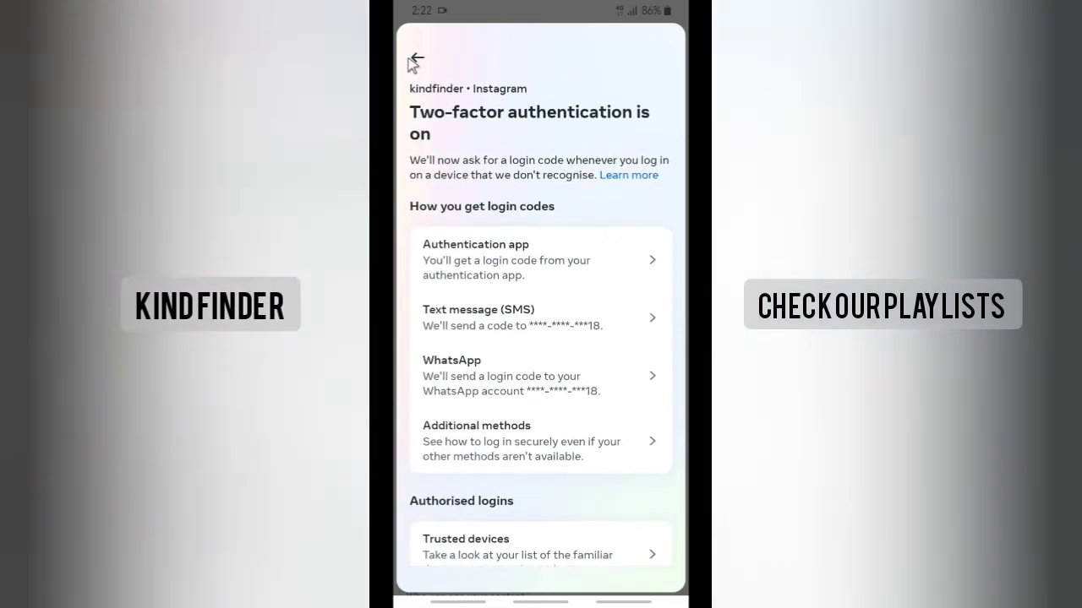
pyautogui.click(415, 59)
pyautogui.click(415, 59)
pyautogui.click(415, 59)
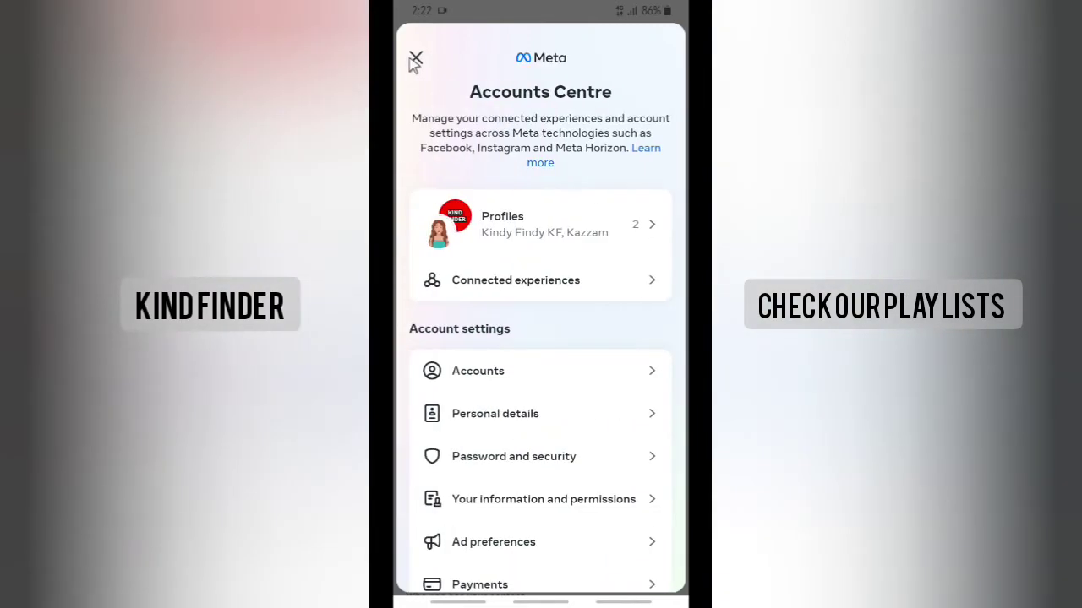
pyautogui.click(415, 59)
pyautogui.click(415, 43)
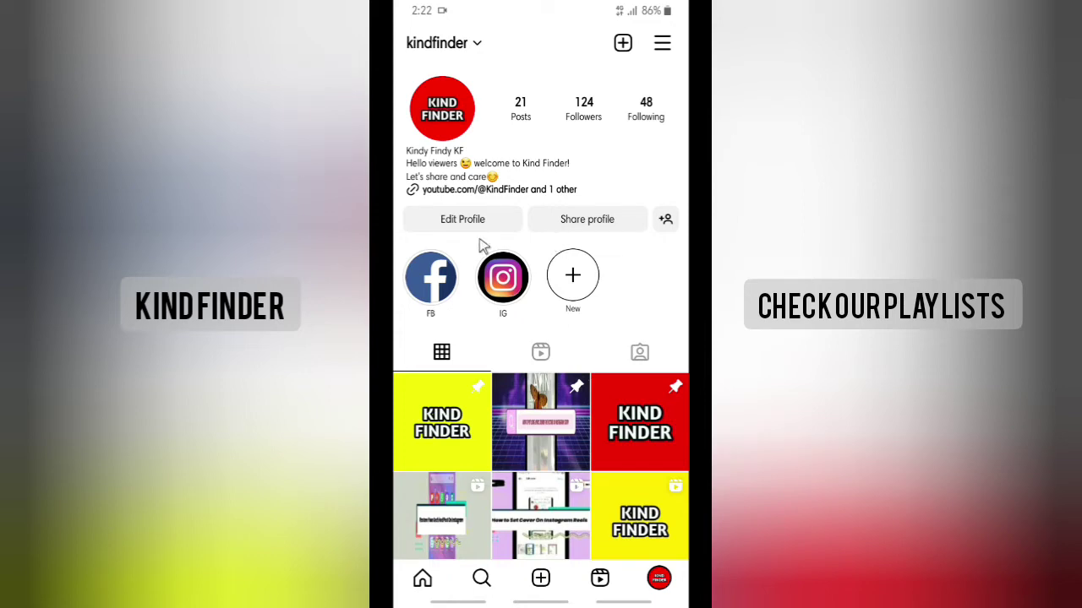
# Open Settings and privacy from the profile menu and choose Log out at the bottom.
pyautogui.click(662, 44)
pyautogui.click(467, 123)
pyautogui.click(663, 44)
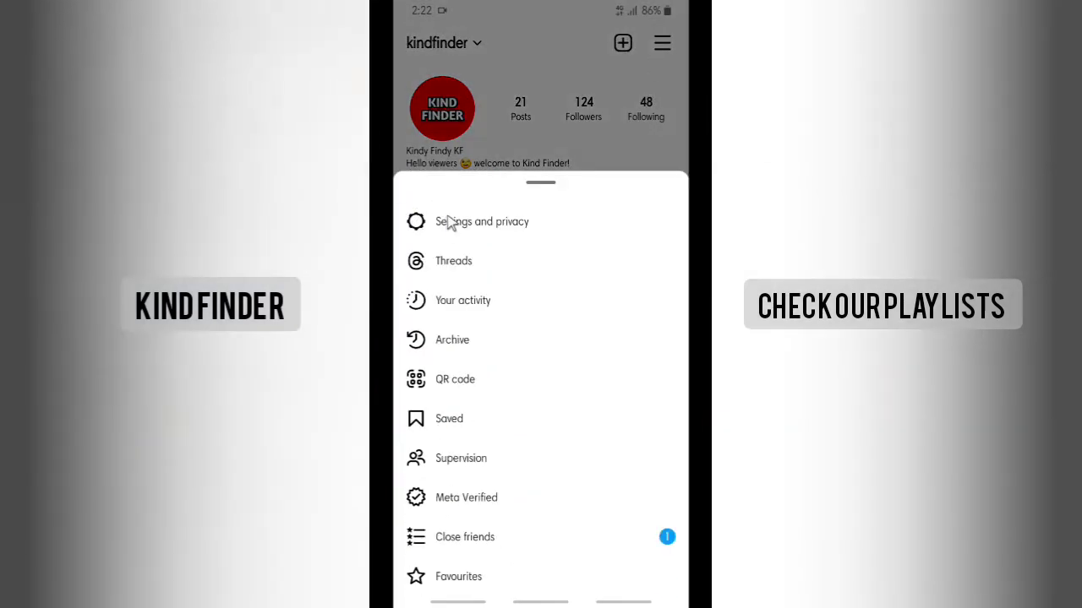
pyautogui.click(451, 222)
pyautogui.scroll(-10, 505, 447)
pyautogui.scroll(-10, 501, 484)
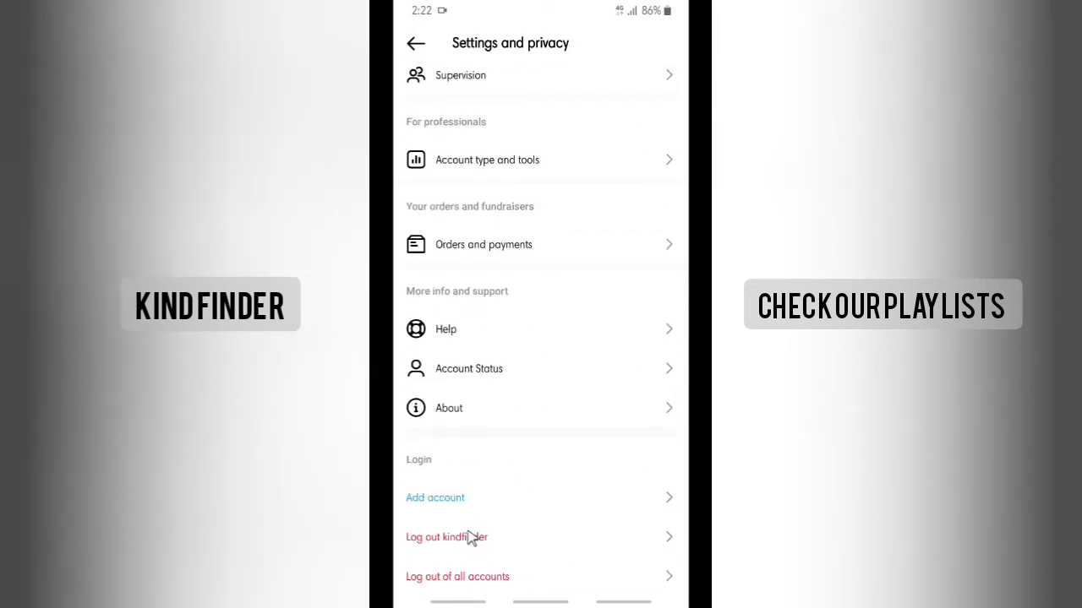
pyautogui.click(470, 537)
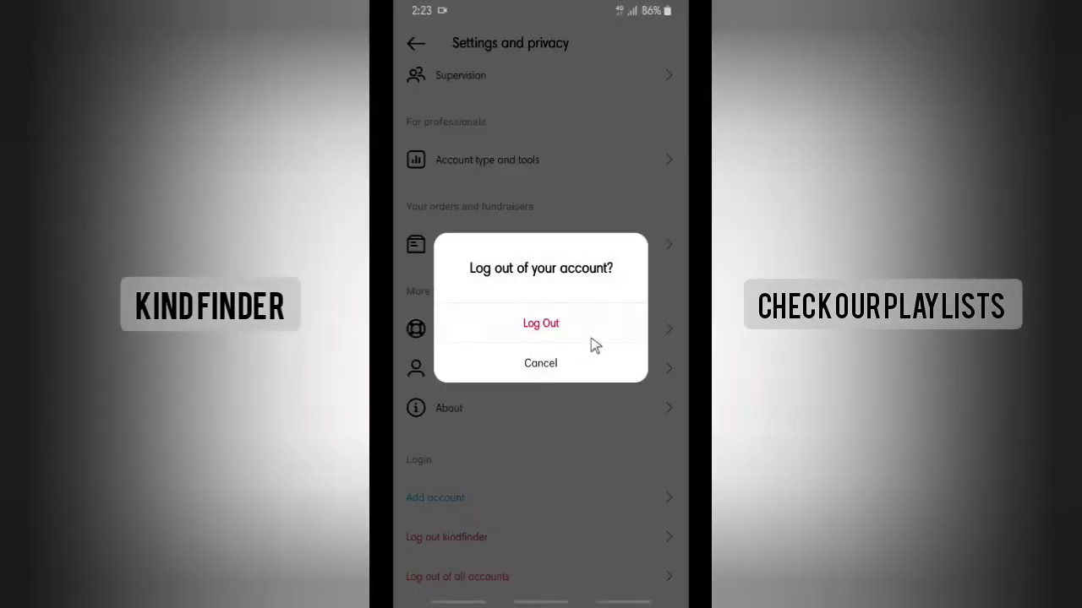
# Confirm logging out, then log back in with the saved account to send a login request.
pyautogui.click(576, 325)
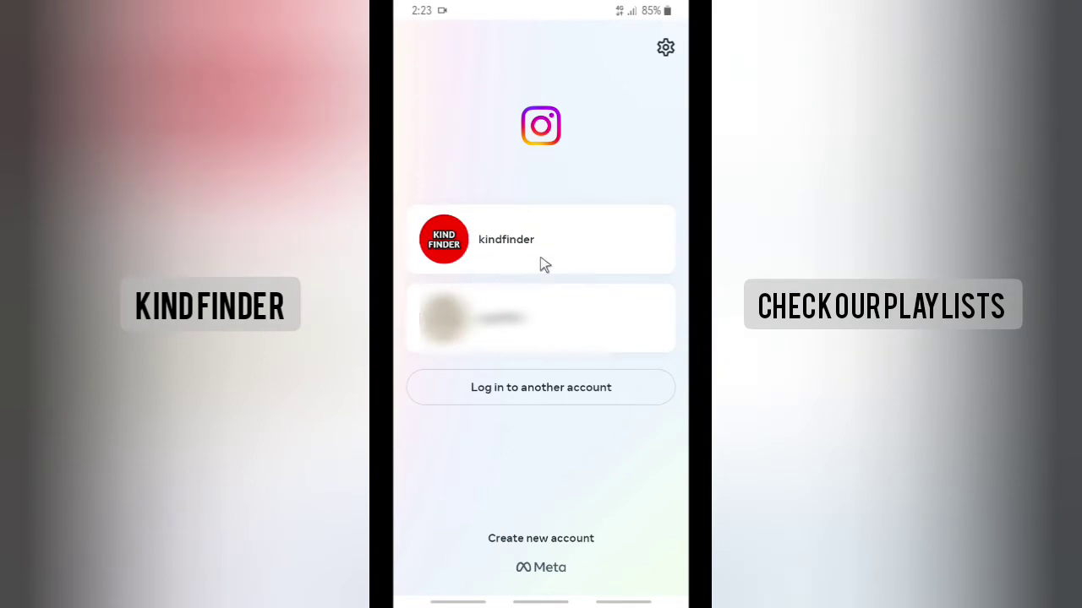
pyautogui.click(517, 252)
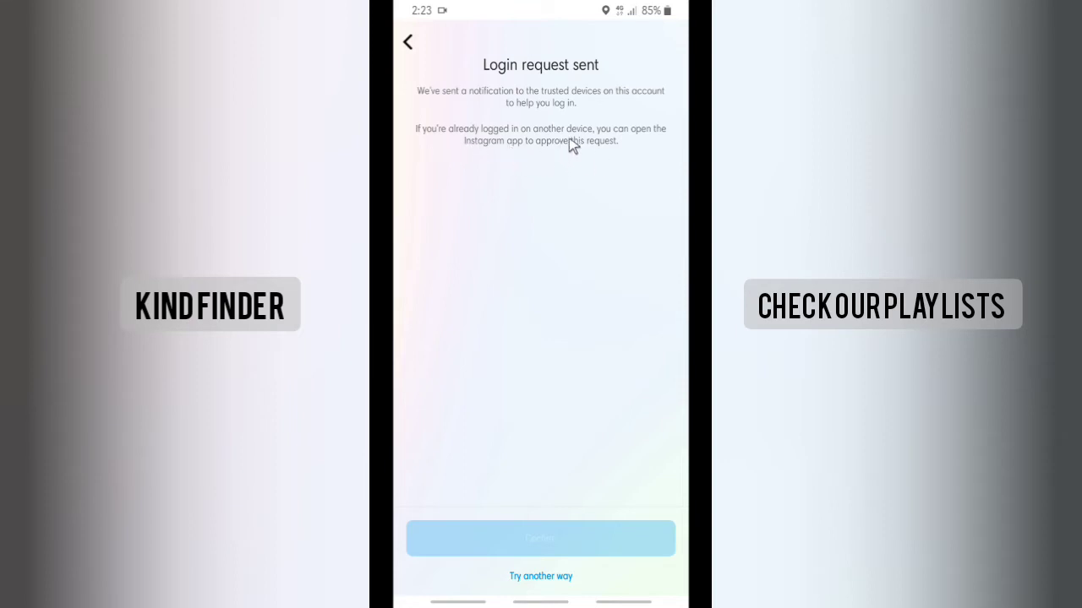
# Switch verification to a WhatsApp login code and read the code from the notification shade.
pyautogui.click(545, 578)
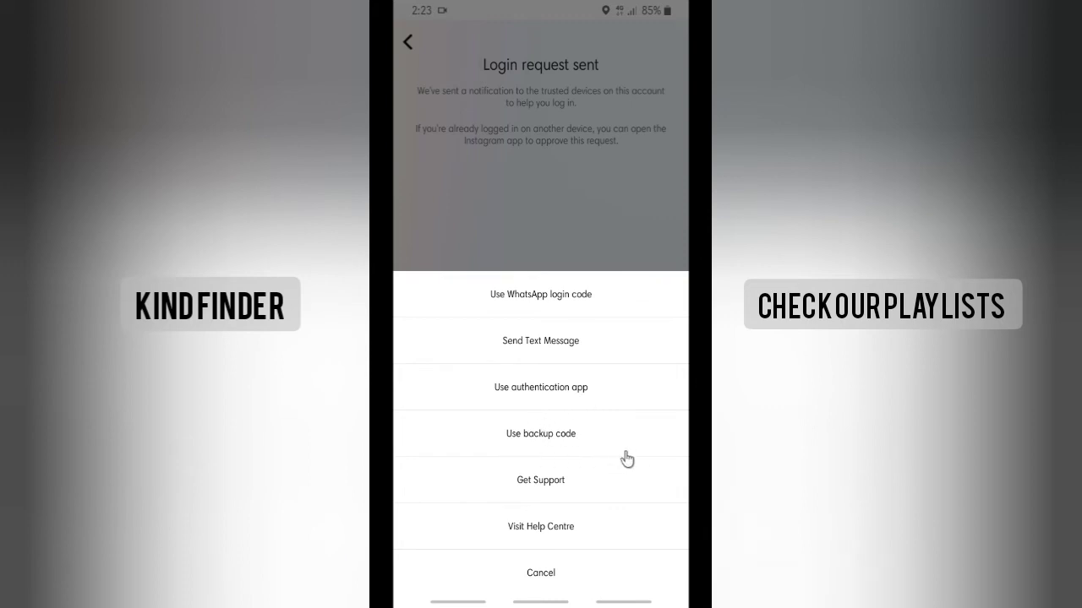
pyautogui.click(541, 295)
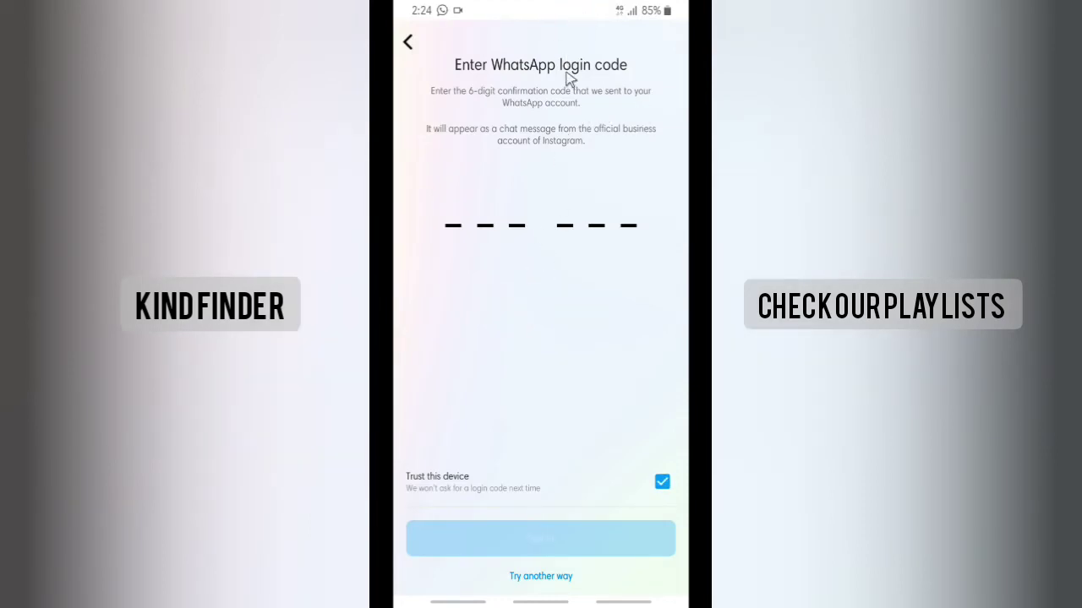
pyautogui.moveTo(558, 8); pyautogui.dragTo(496, 212)
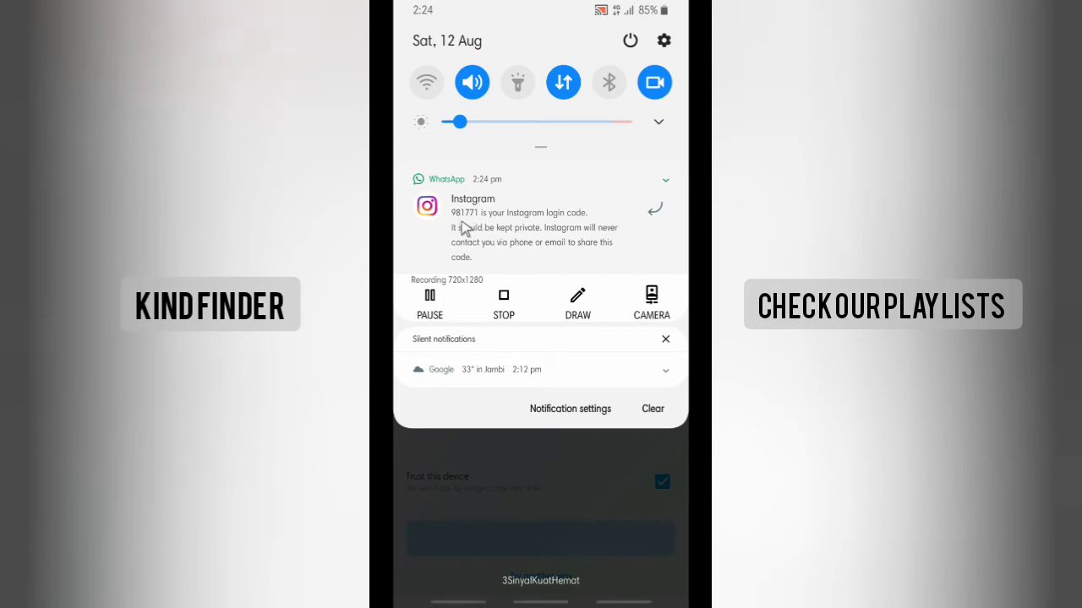
pyautogui.click(499, 445)
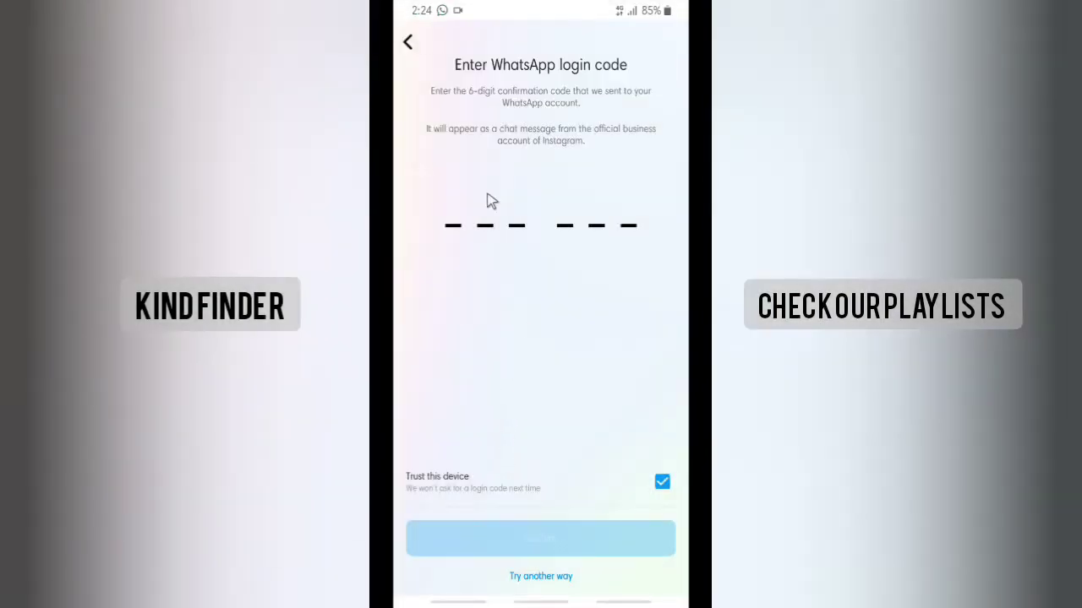
pyautogui.click(455, 223)
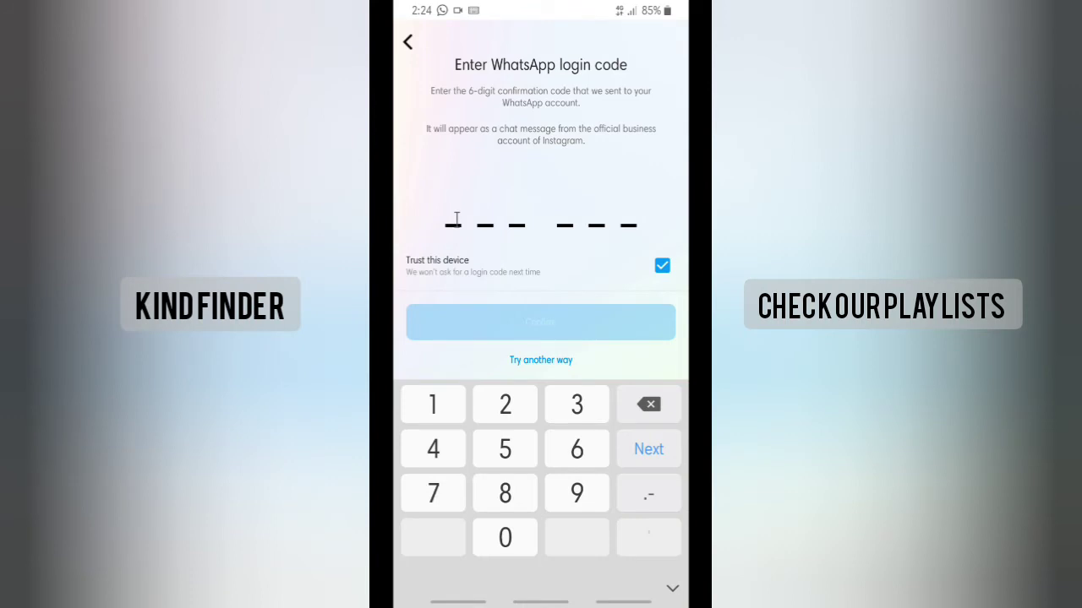
# Enter the six-digit WhatsApp login code and toggle the Trust this device option.
pyautogui.click(577, 493)
pyautogui.click(505, 495)
pyautogui.click(432, 493)
pyautogui.click(432, 494)
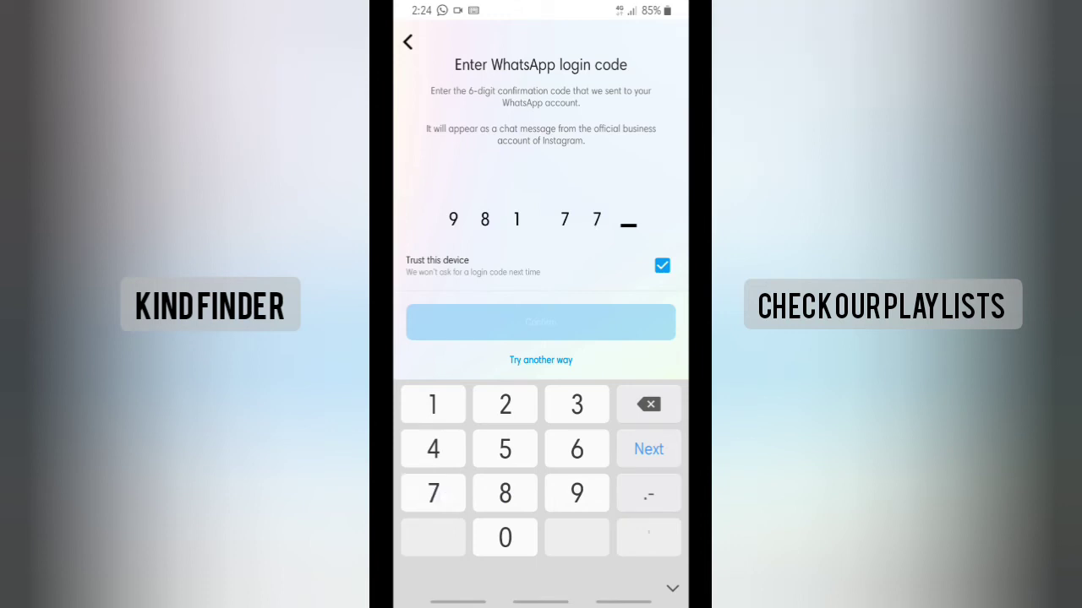
pyautogui.click(433, 405)
pyautogui.click(516, 186)
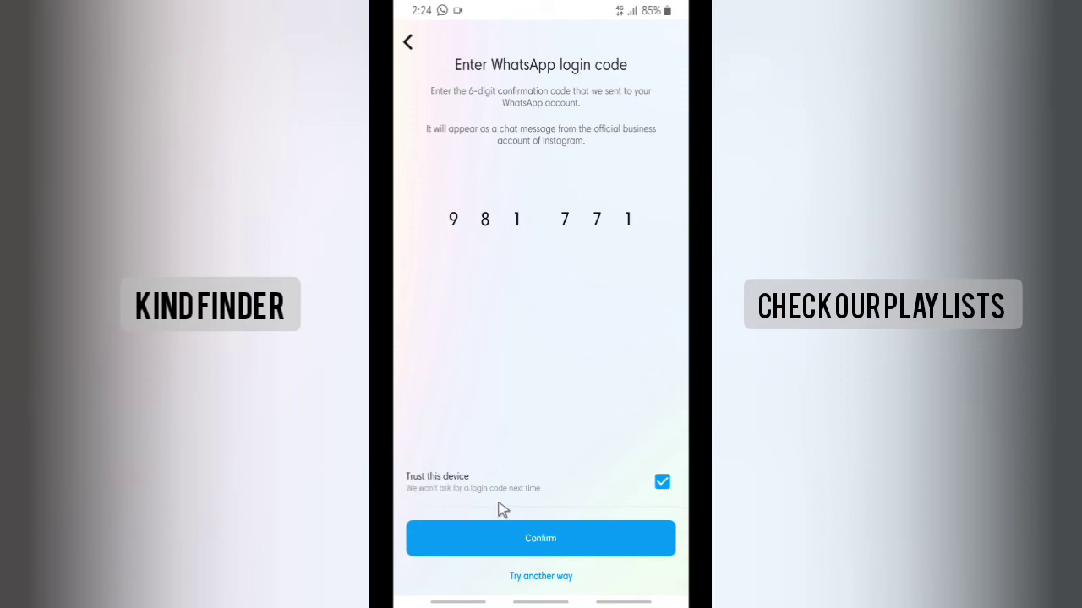
pyautogui.click(662, 486)
# Leave Trust this device ticked and confirm the login code.
pyautogui.click(664, 486)
pyautogui.click(663, 484)
pyautogui.click(663, 486)
pyautogui.click(539, 547)
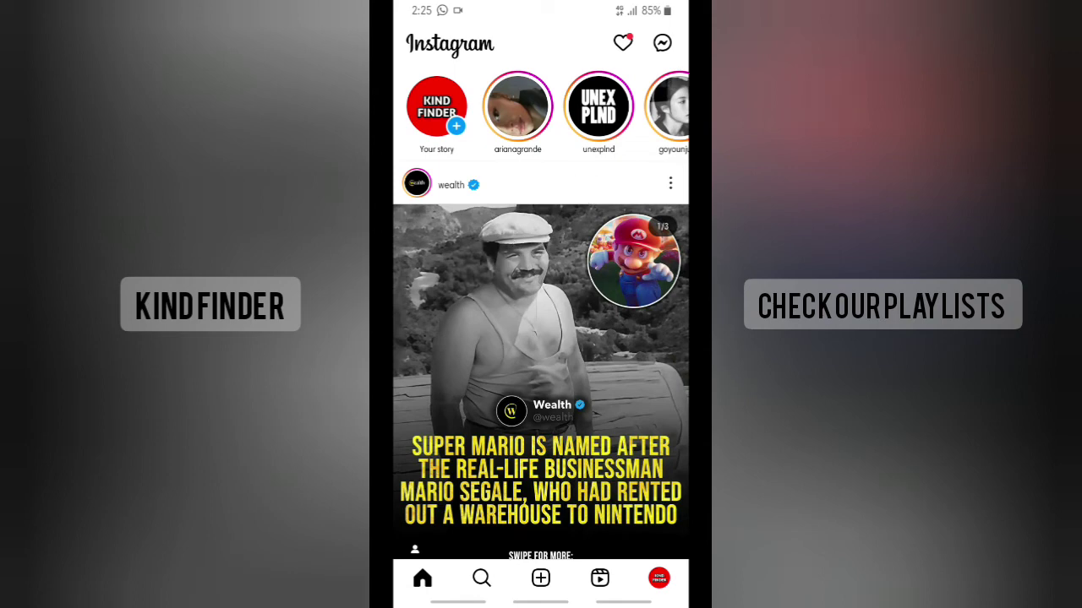
# Open the account's own profile page from the home feed.
pyautogui.click(660, 579)
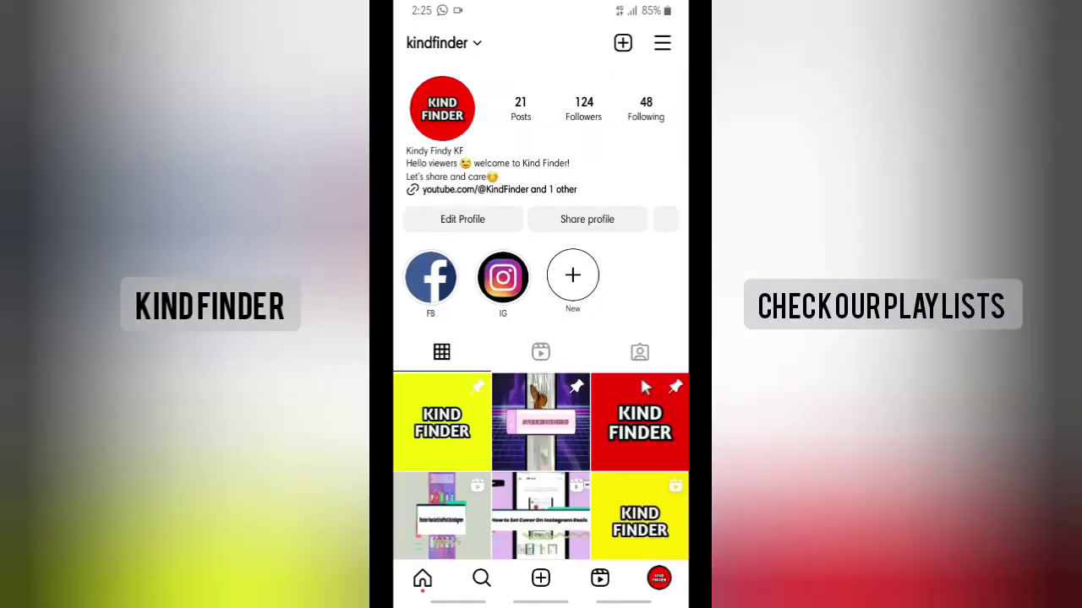
pyautogui.click(665, 220)
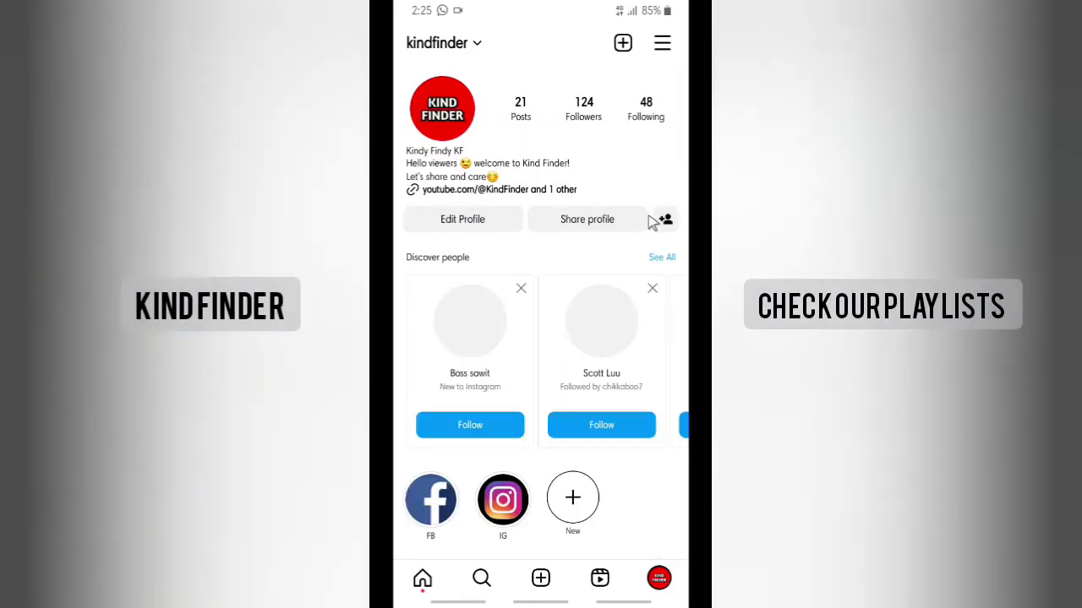
pyautogui.click(665, 222)
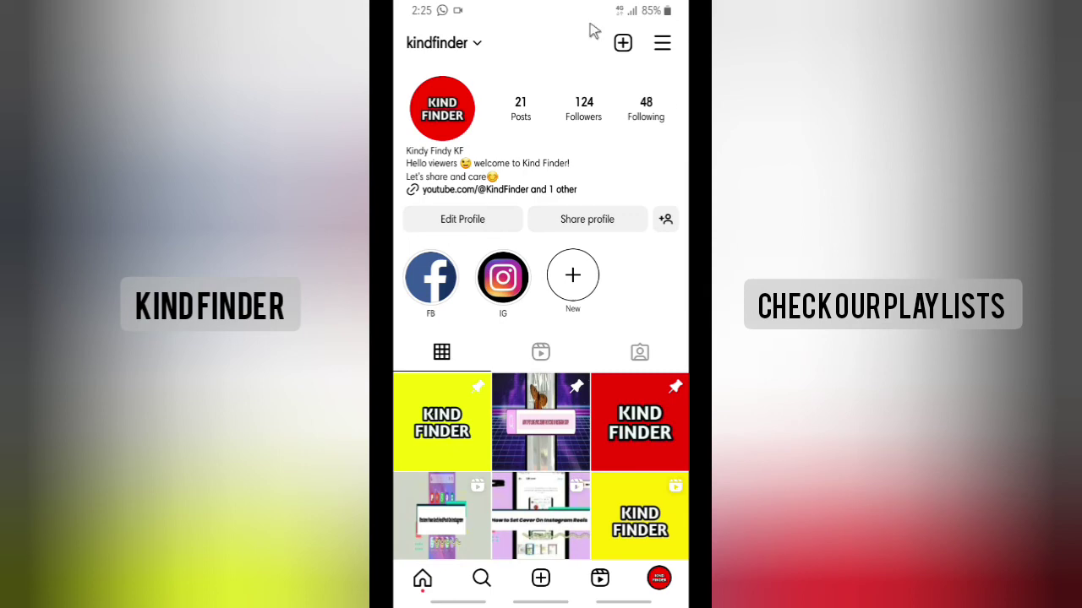
# Open the Instagram account's Trusted devices page, now listing the Samsung SM-A715F and this SM-J600G phone.
pyautogui.click(662, 47)
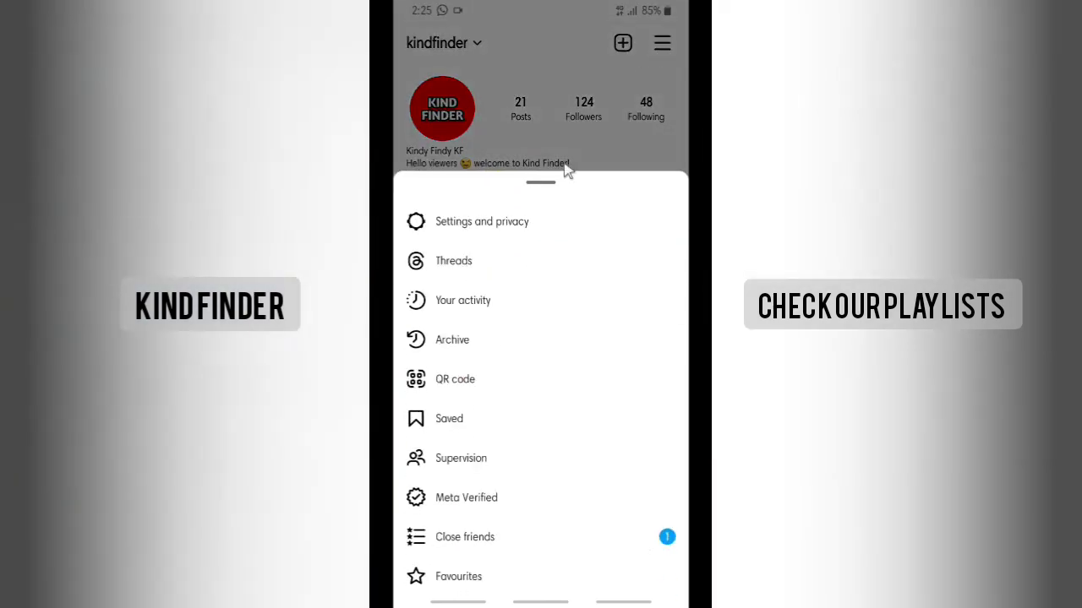
pyautogui.click(499, 221)
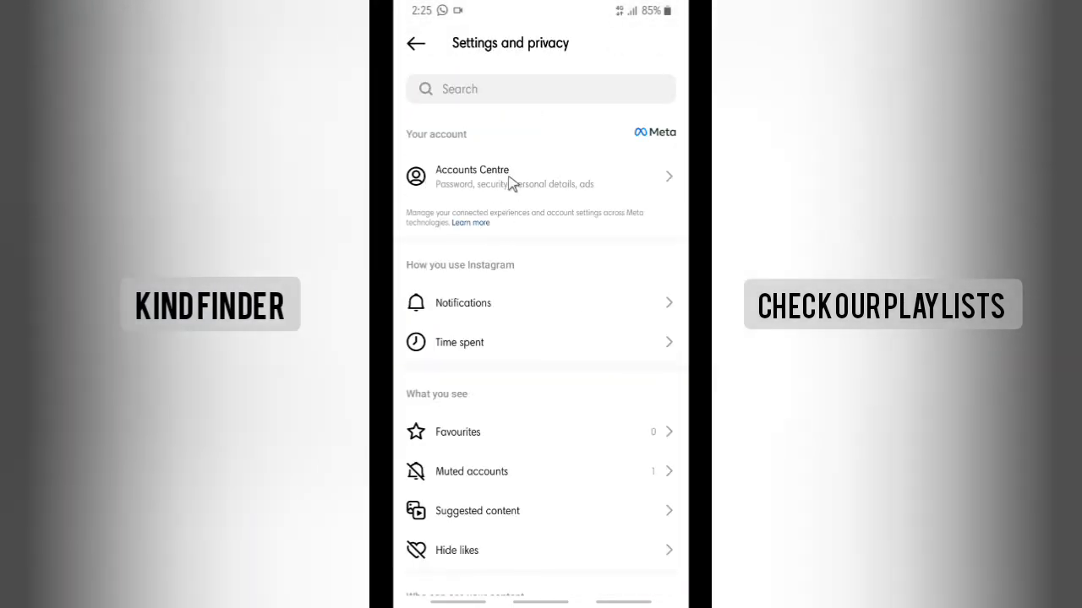
pyautogui.click(462, 174)
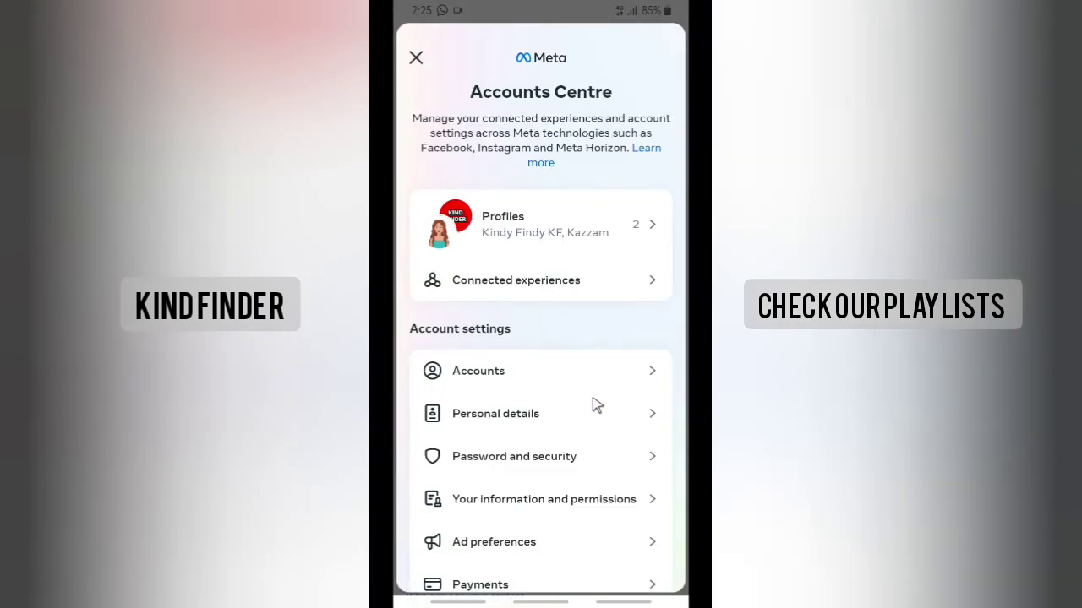
pyautogui.click(571, 458)
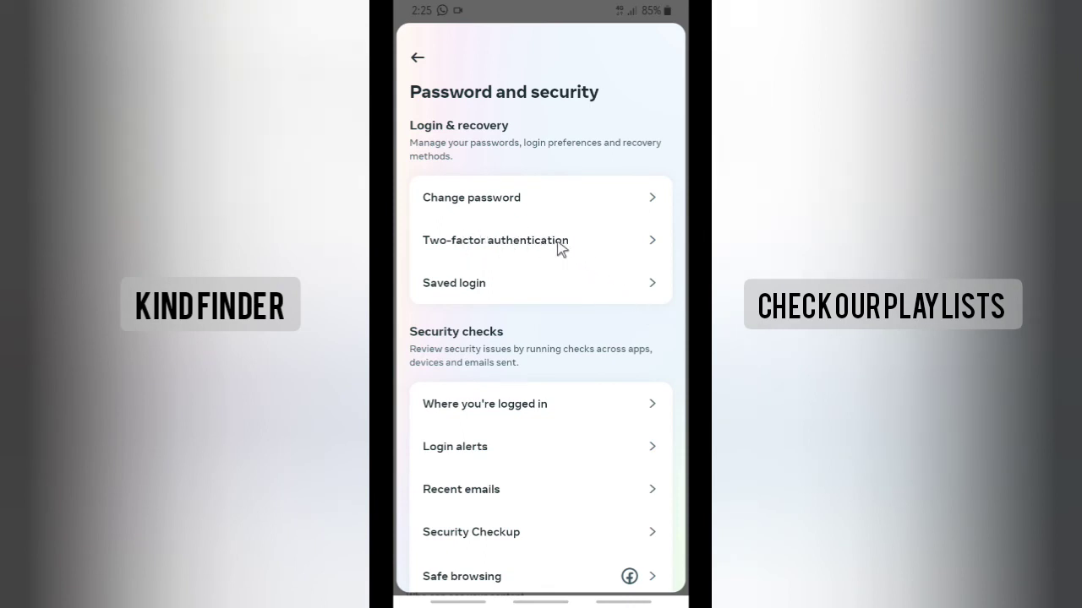
pyautogui.click(558, 247)
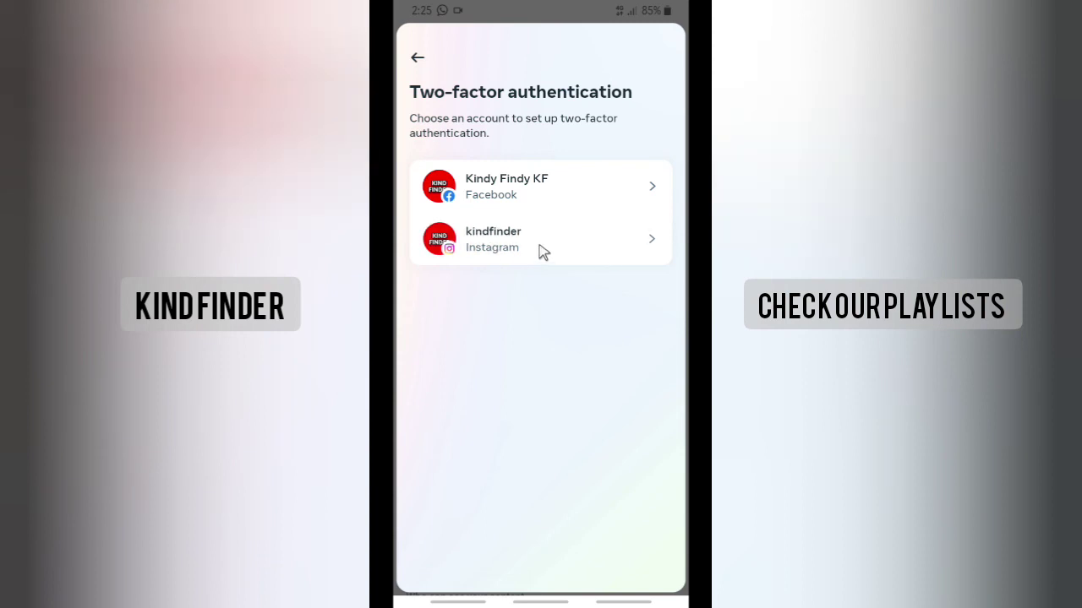
pyautogui.click(539, 246)
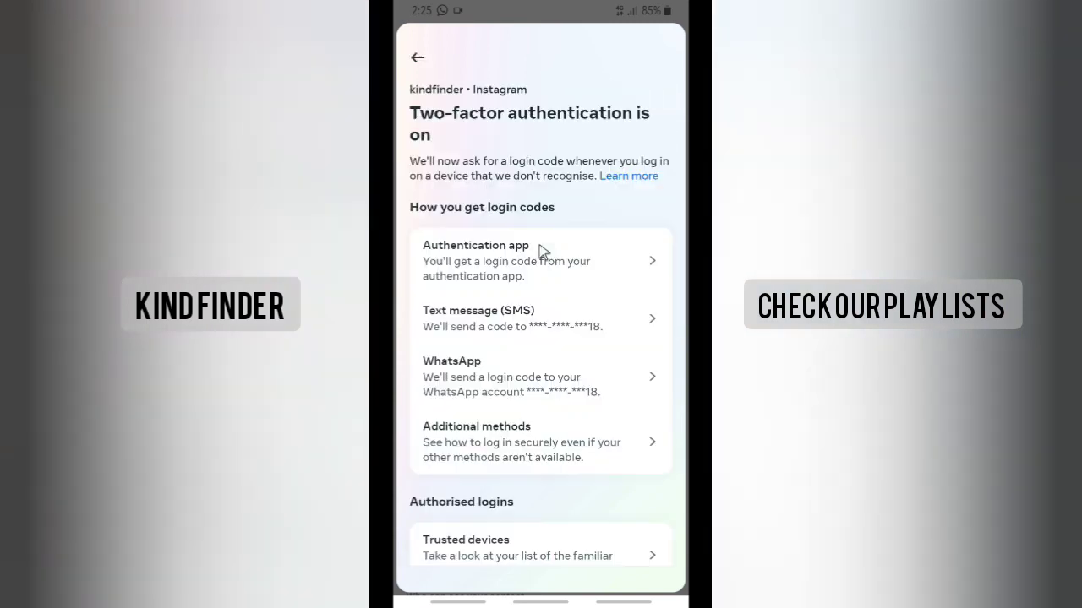
pyautogui.scroll(-1, 498, 422)
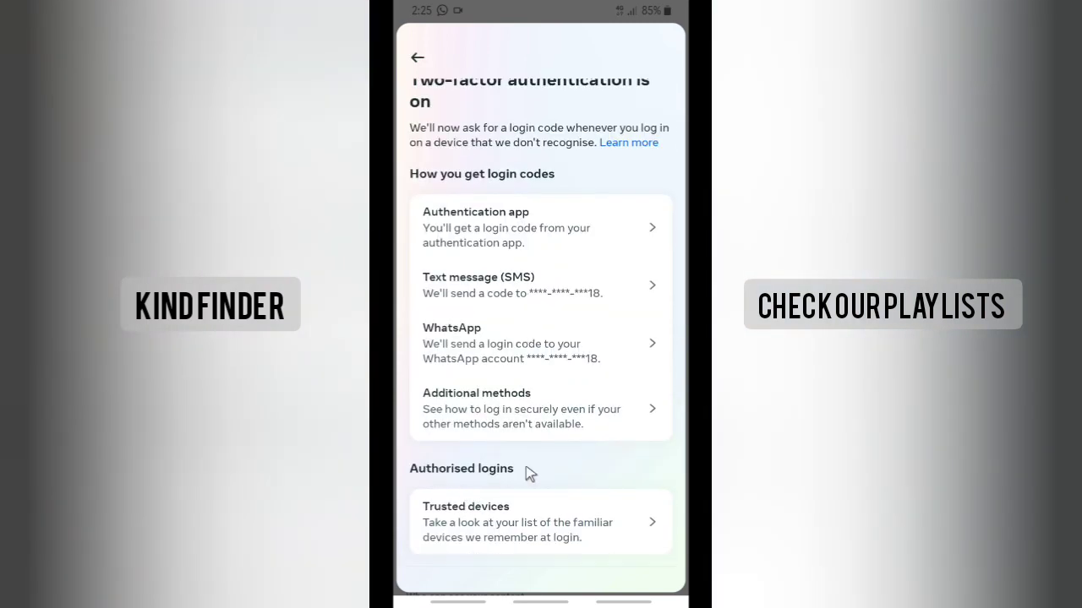
pyautogui.click(537, 531)
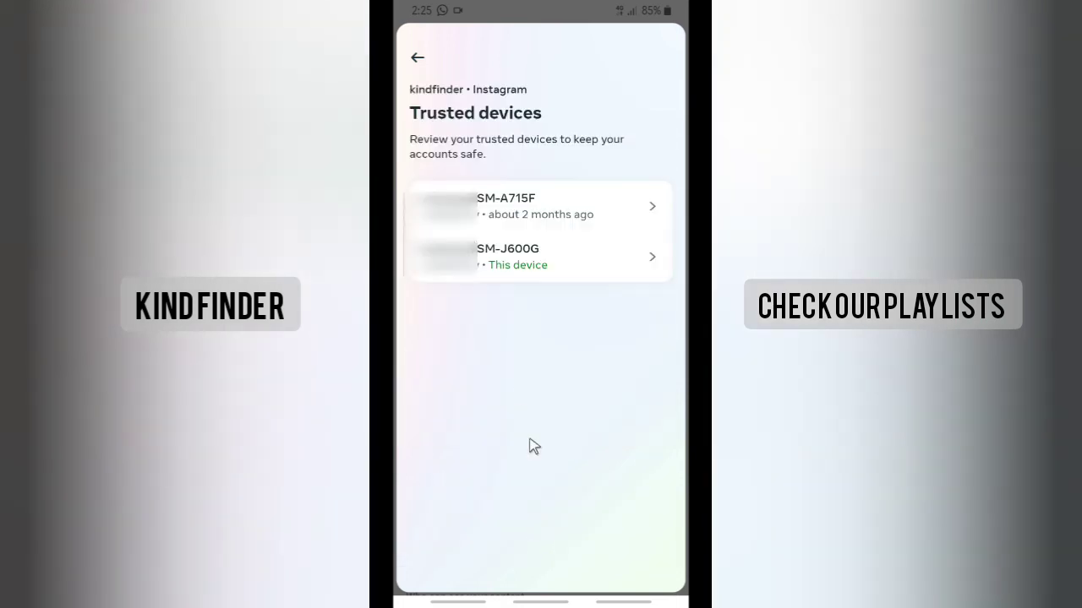